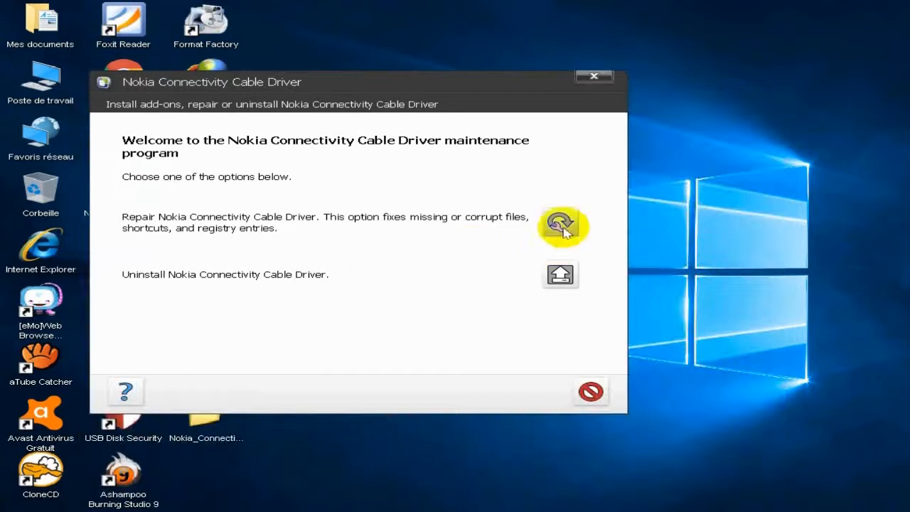
Step: Repair the Nokia Connectivity Cable Driver installation and close the maintenance program
left_click(560, 223)
left_click_drag(415, 89, 591, 119)
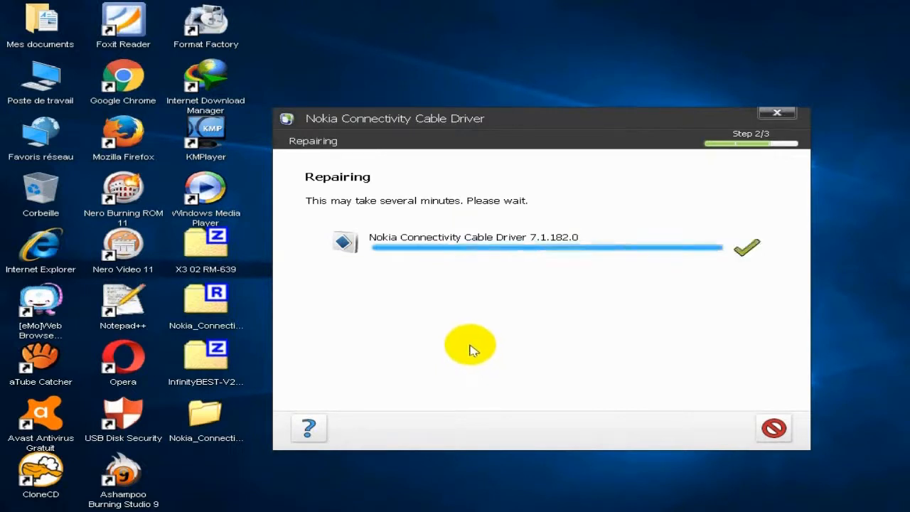
left_click(773, 428)
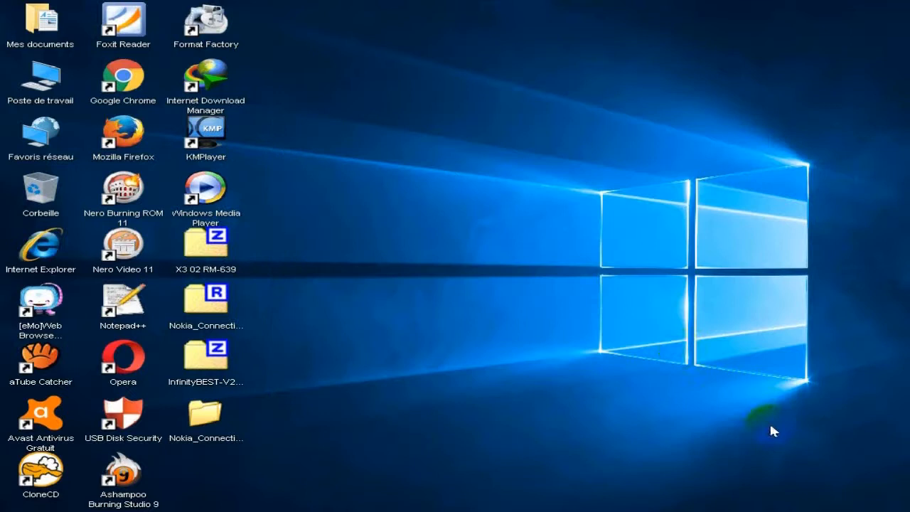
Step: Extract the InfinityBEST-V2.07 archive with 7-Zip into its own folder on the desktop
left_click(217, 368)
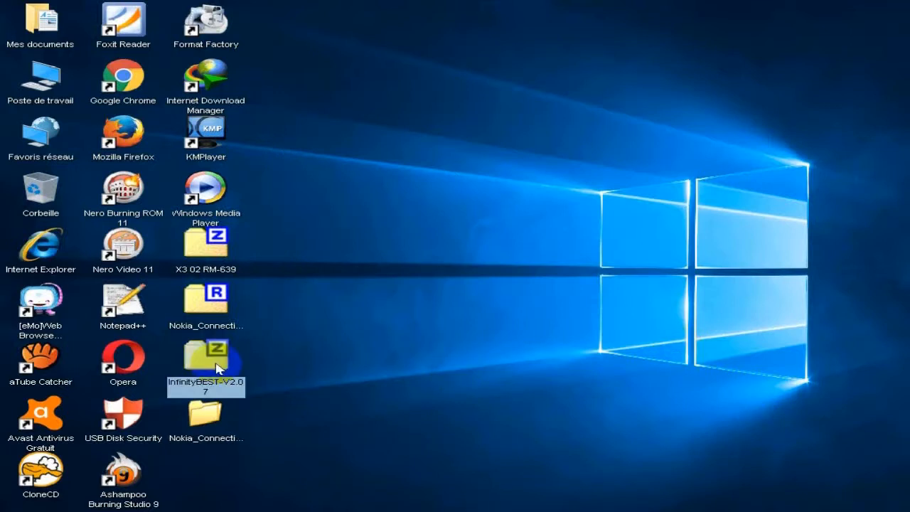
right_click(217, 368)
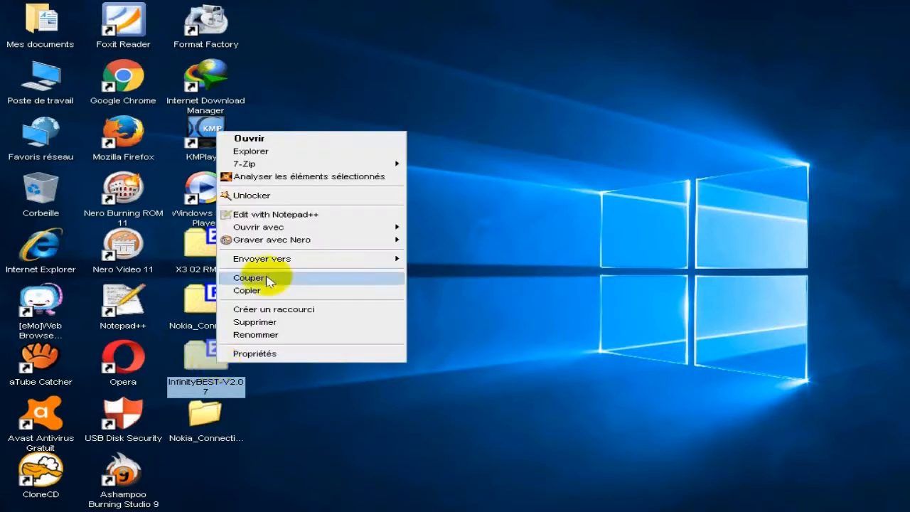
mouse_move(284, 164)
left_click(503, 216)
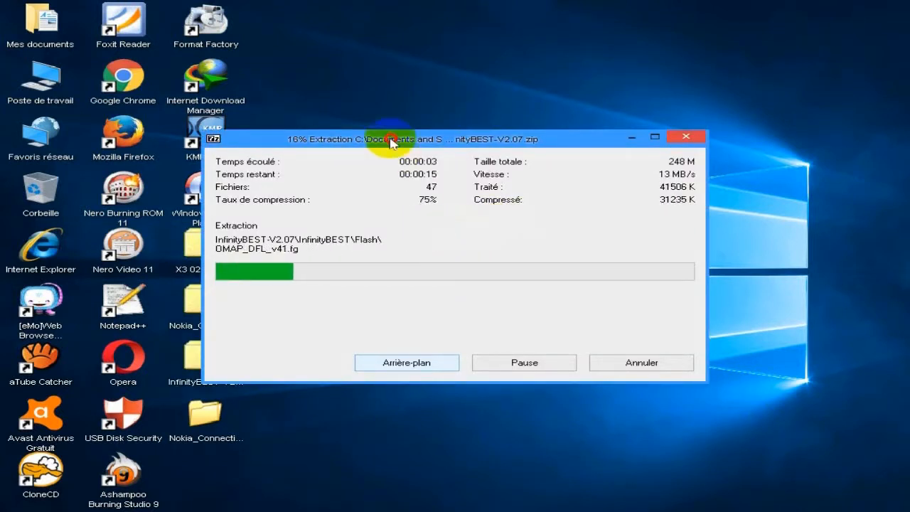
left_click_drag(392, 142, 475, 151)
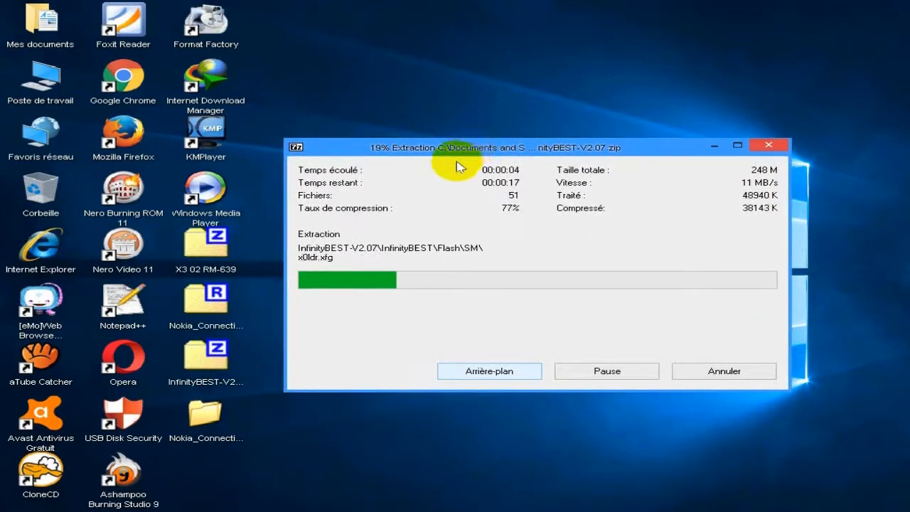
Step: Open the InfinityBEST folder inside the extracted InfinityBEST-V2.07 desktop folder and maximize its window
left_click(251, 406)
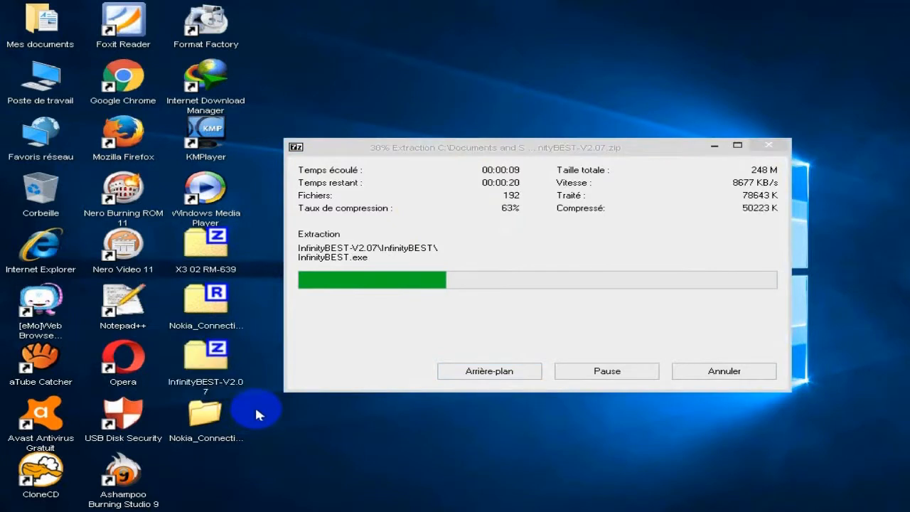
right_click(256, 407)
double_click(205, 472)
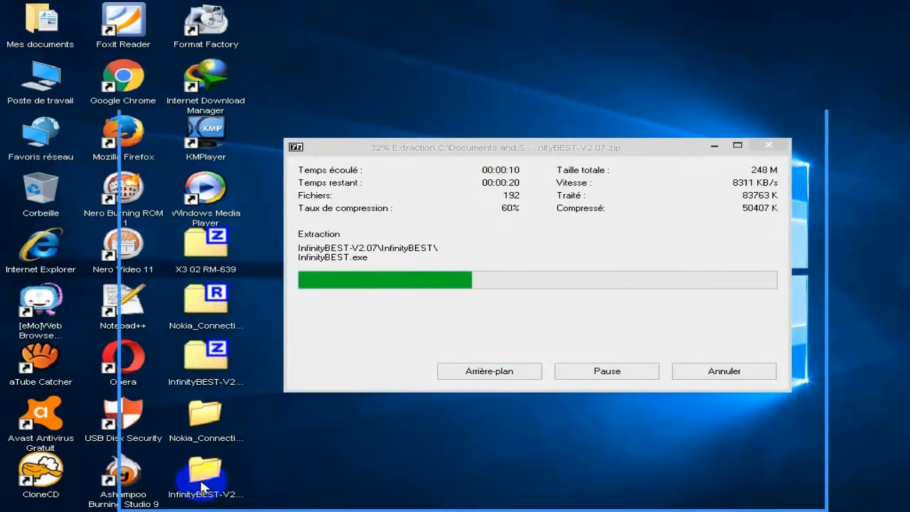
double_click(334, 193)
left_click_drag(349, 107, 323, 77)
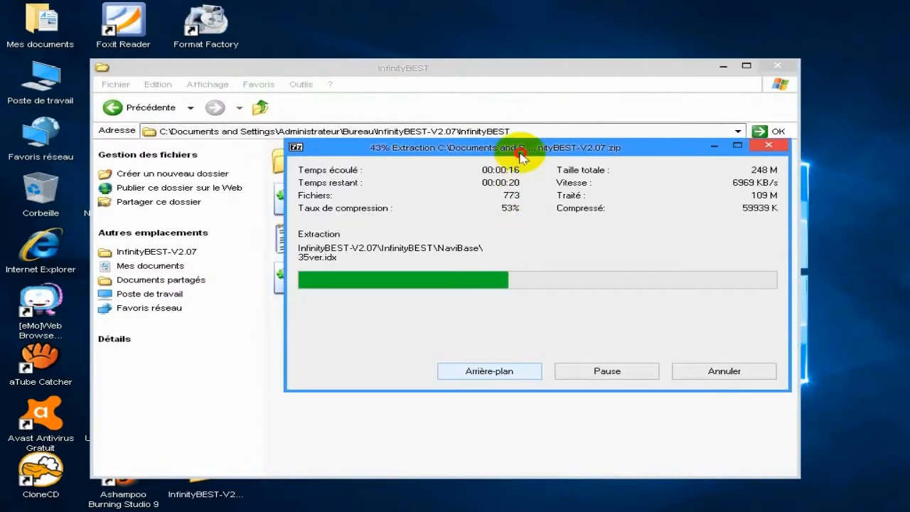
left_click_drag(519, 152, 442, 176)
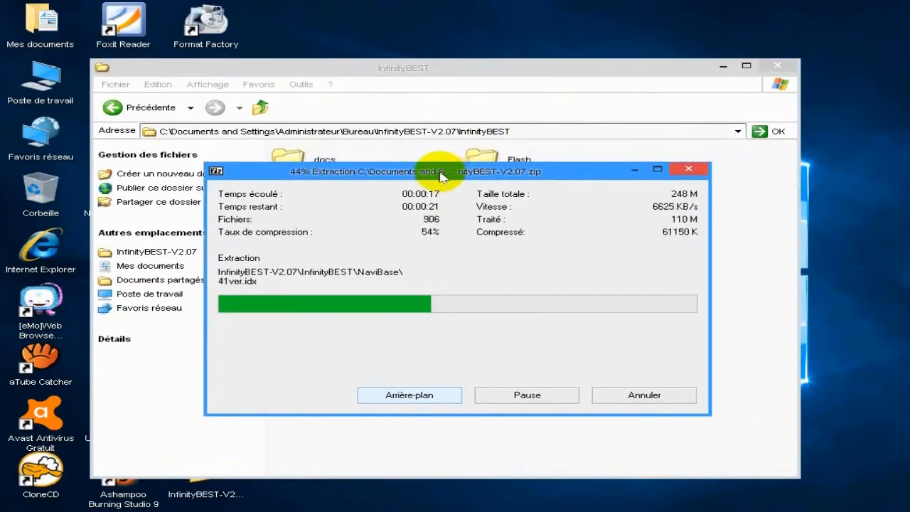
left_click(484, 71)
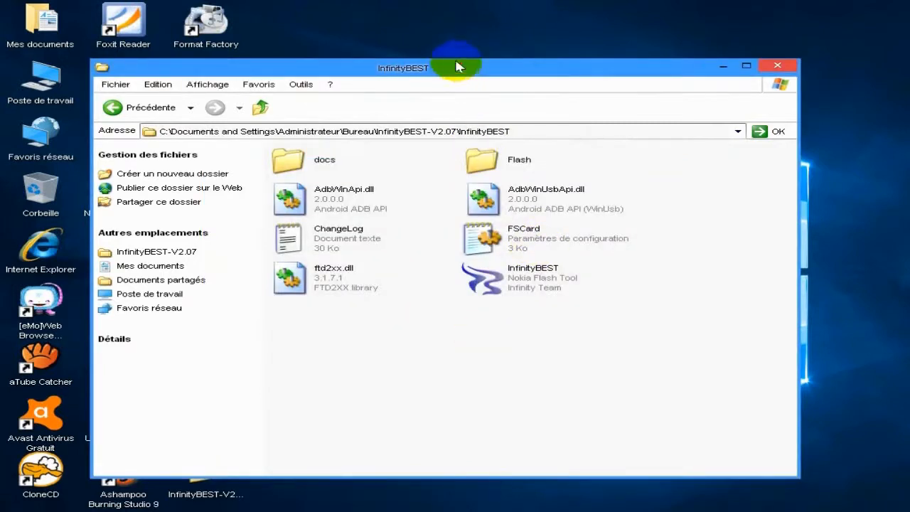
double_click(456, 66)
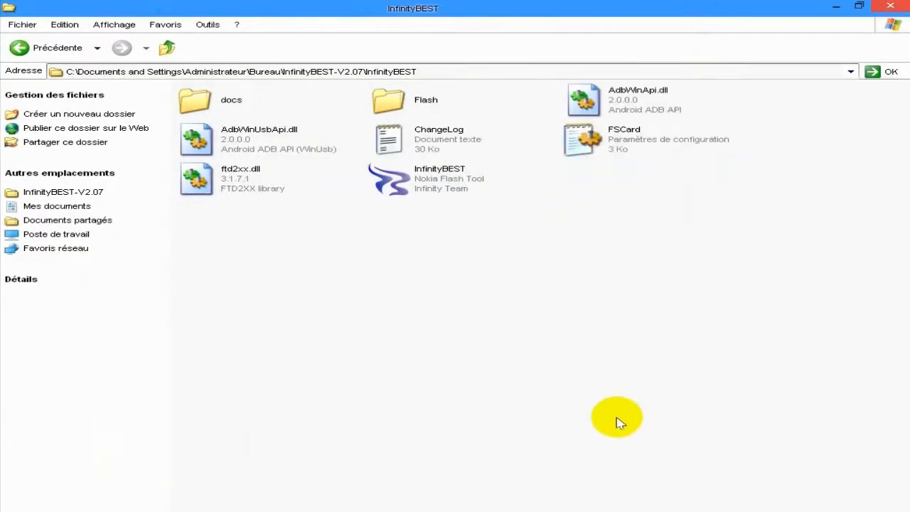
Step: Refresh the InfinityBEST folder listing repeatedly to check on the files being extracted
right_click(560, 350)
left_click(612, 391)
right_click(532, 324)
left_click(586, 367)
right_click(591, 370)
left_click(566, 371)
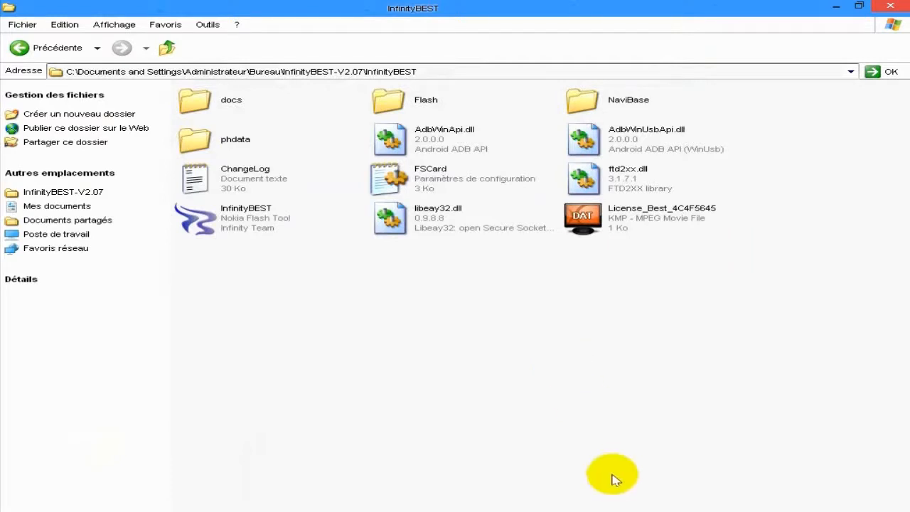
left_click(655, 509)
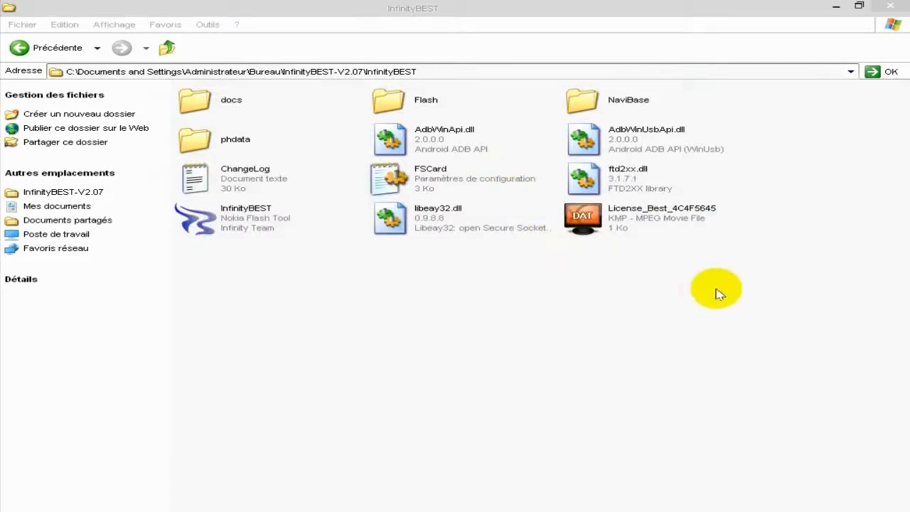
Step: Merge the Products_Path file into the Windows registry
left_click(237, 307)
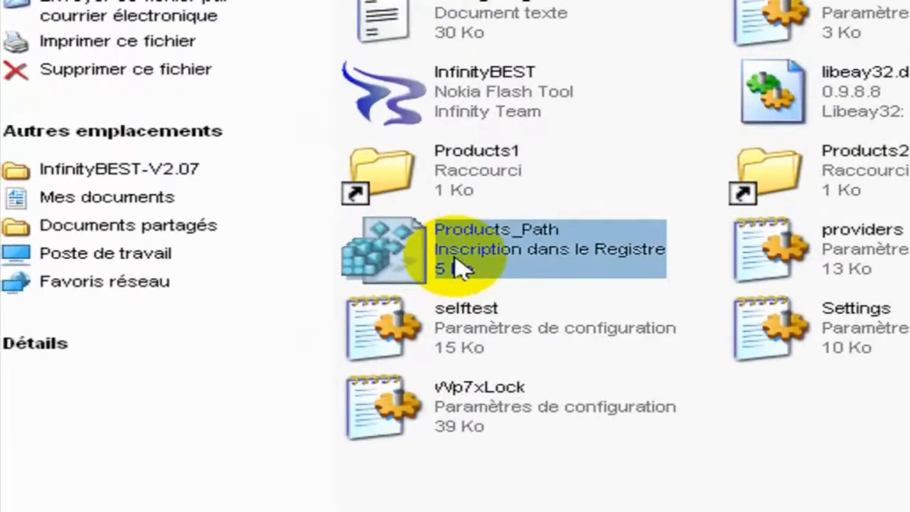
double_click(476, 265)
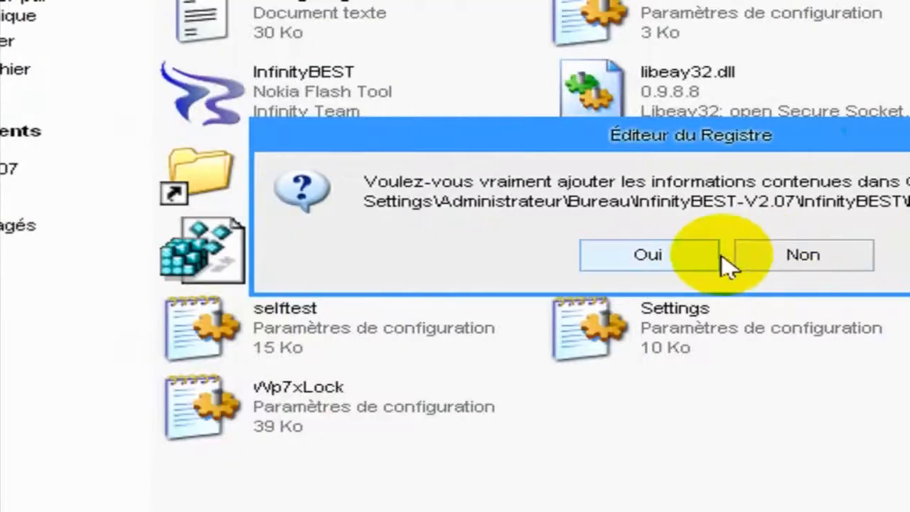
left_click(845, 259)
left_click(672, 269)
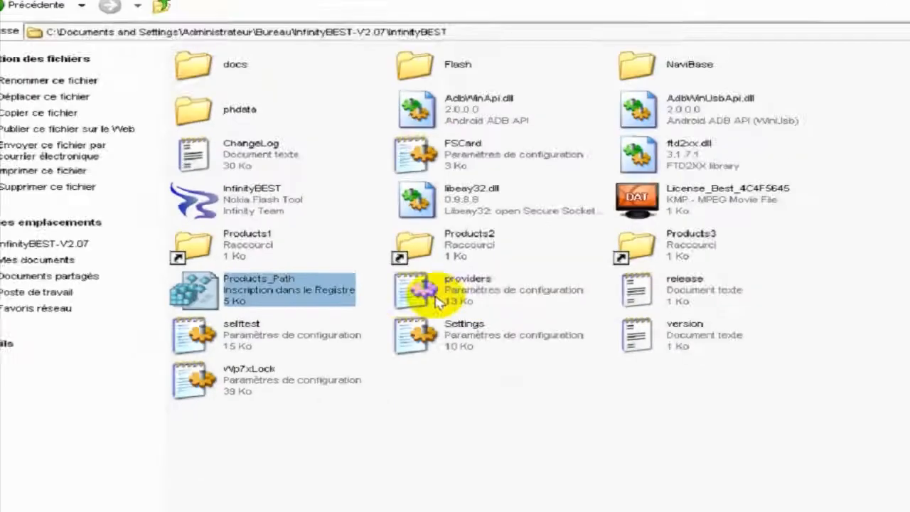
Step: Launch the InfinityBEST Nokia flash tool from the extracted folder and minimize its window
left_click(556, 476)
left_click(229, 226)
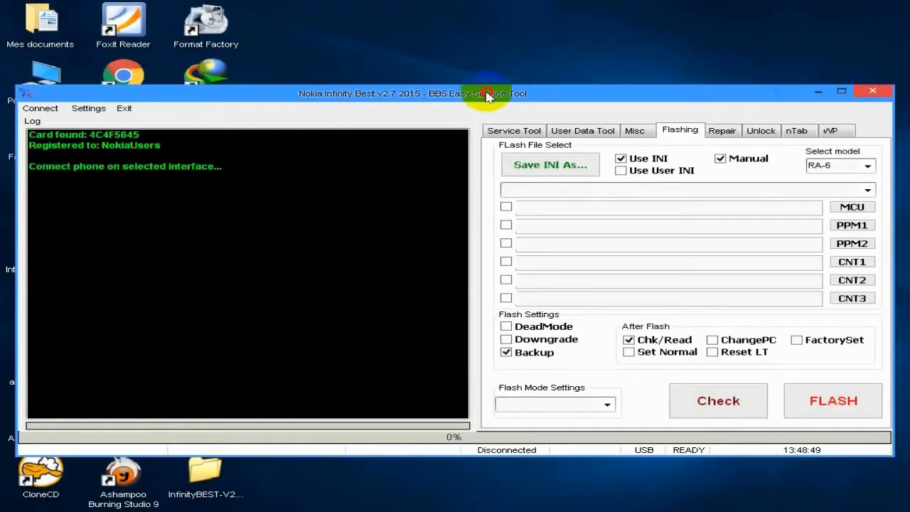
left_click_drag(488, 90, 506, 75)
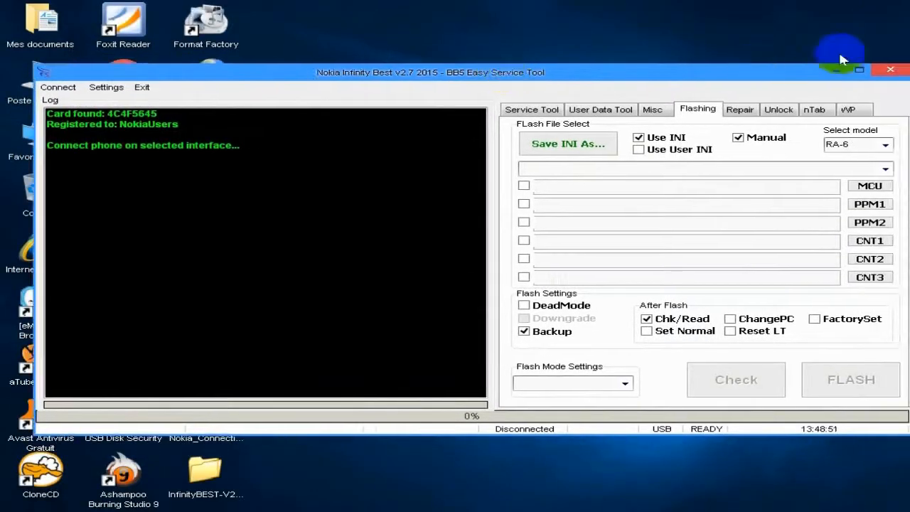
left_click(838, 71)
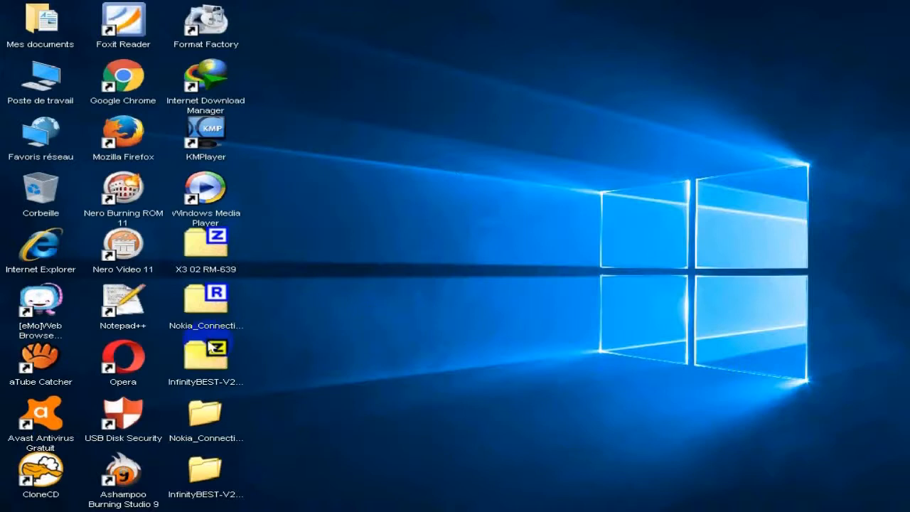
Step: Extract the X3 02 RM-639 archive with 7-Zip into its own desktop folder, entering the archive password
left_click(208, 260)
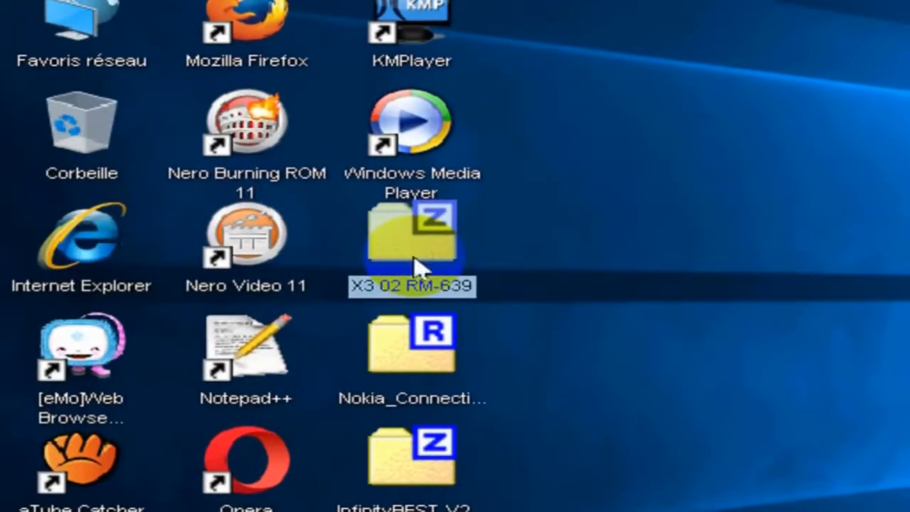
right_click(208, 258)
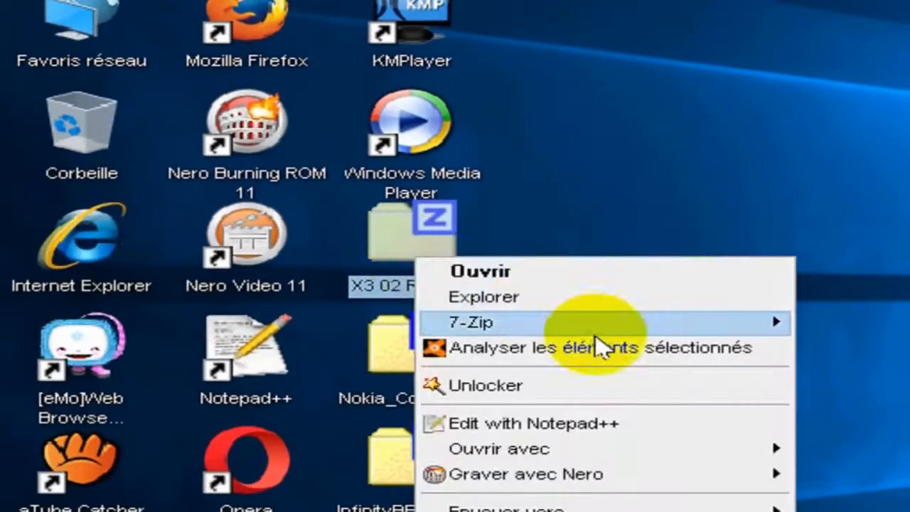
mouse_move(597, 335)
left_click(725, 402)
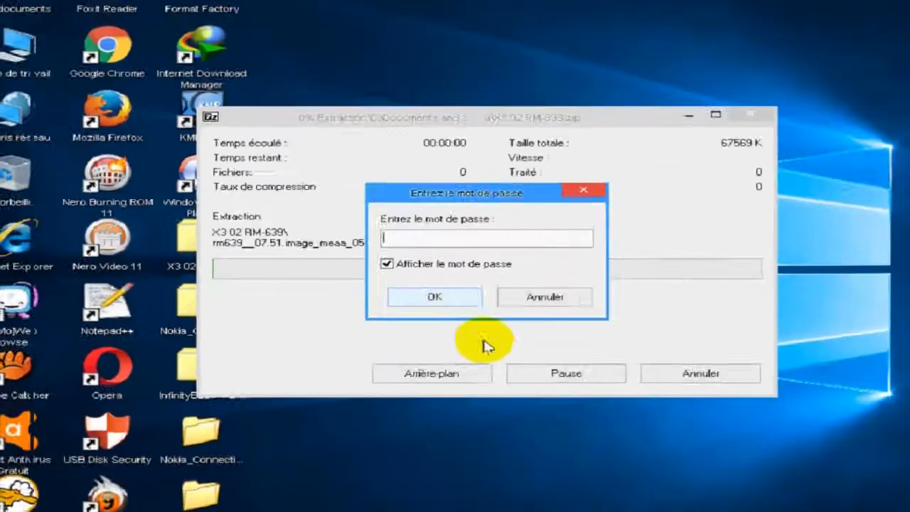
left_click(431, 245)
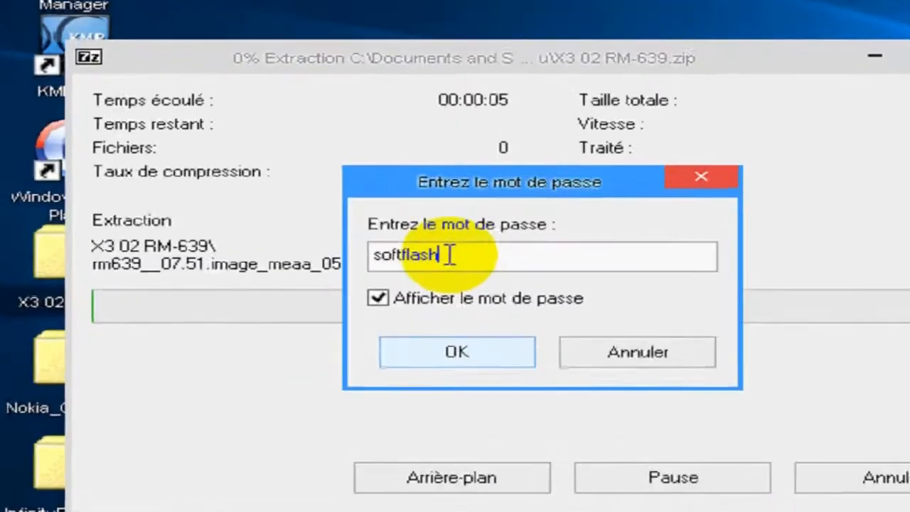
left_click(407, 245)
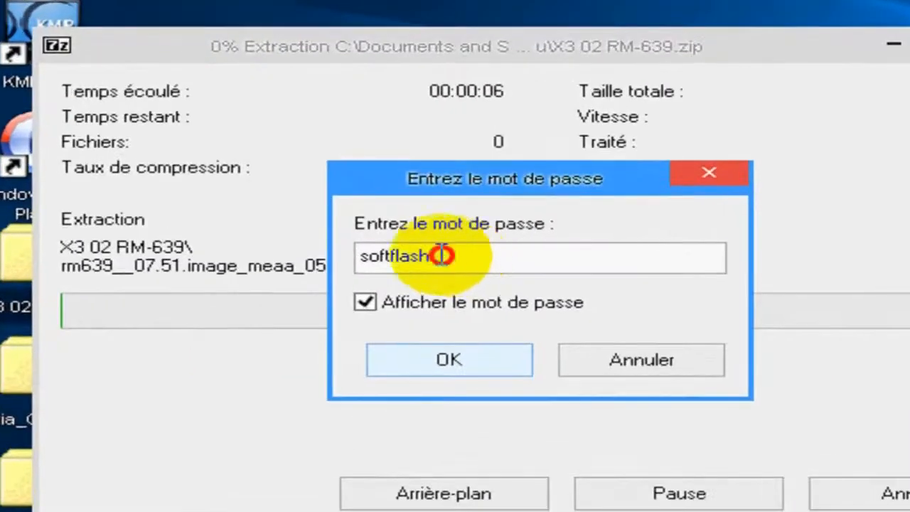
left_click(443, 361)
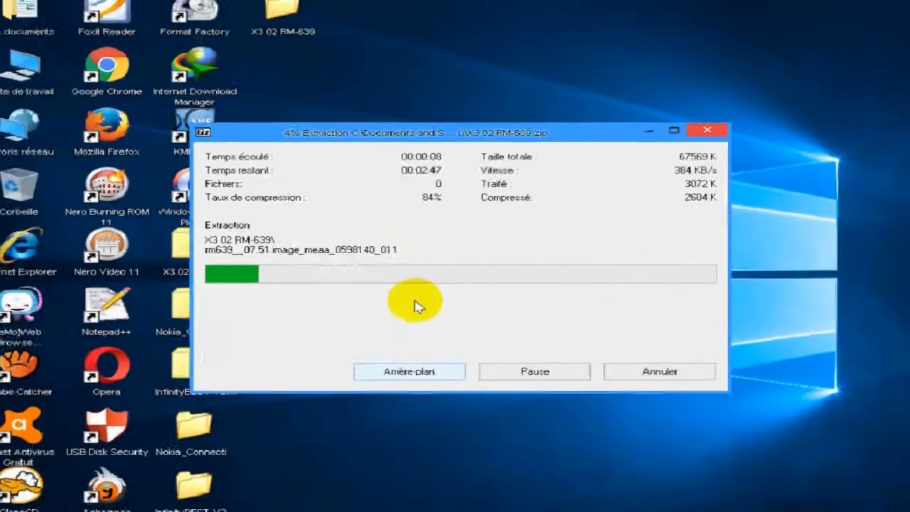
Step: Open the extracted X3 02 RM-639 folder, refresh it to check the firmware files, and close it
double_click(284, 27)
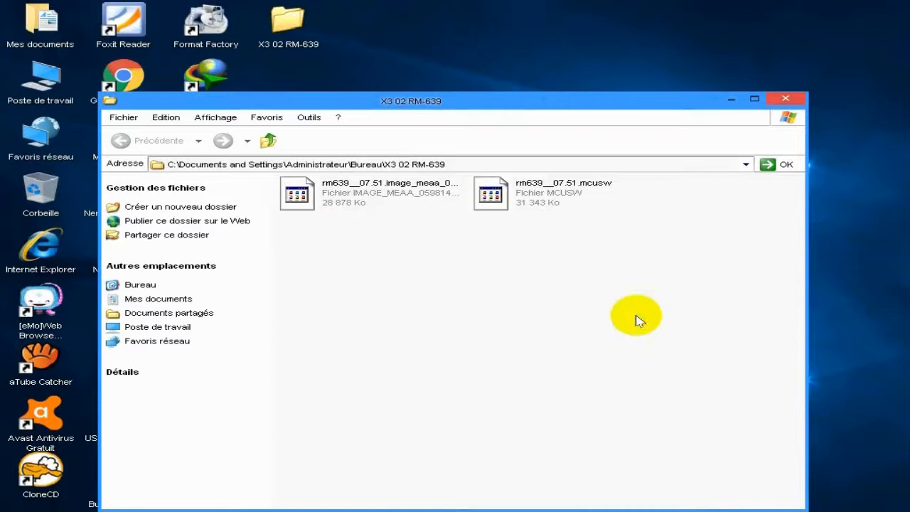
right_click(592, 281)
left_click(619, 319)
left_click_drag(662, 312, 491, 274)
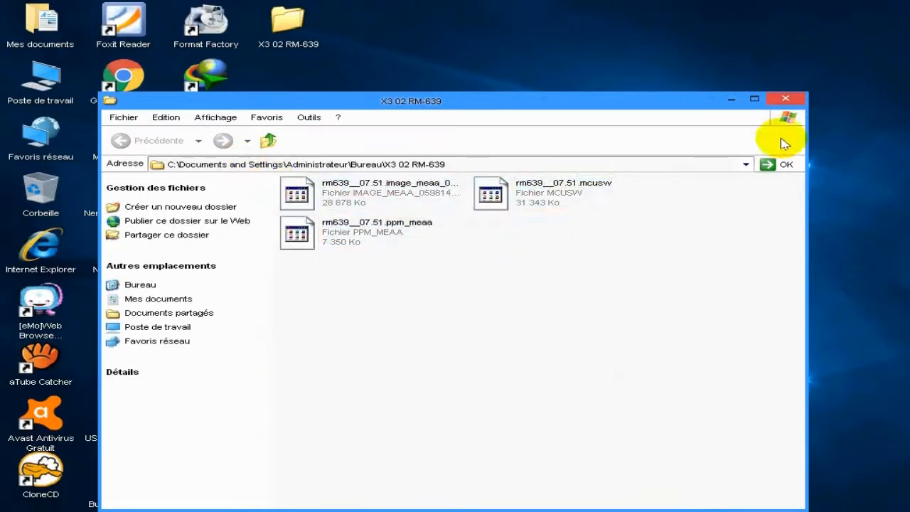
left_click(785, 98)
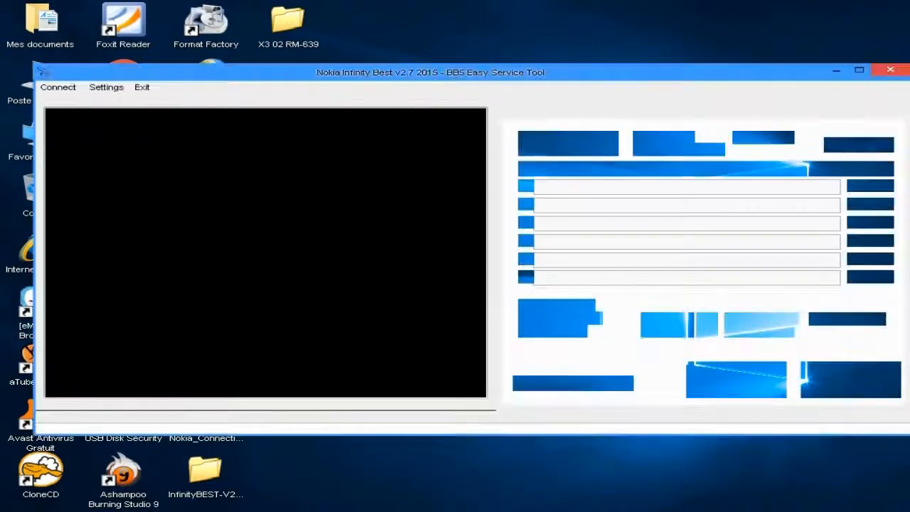
Step: Return to the Nokia Infinity Best tool and set the flashing model to RM-639
left_click_drag(533, 78, 509, 78)
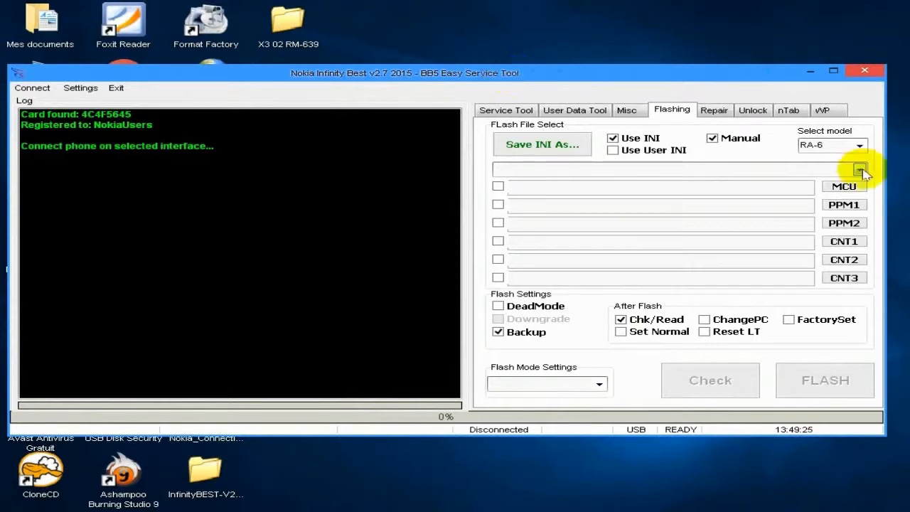
left_click_drag(747, 75, 749, 74)
left_click(866, 142)
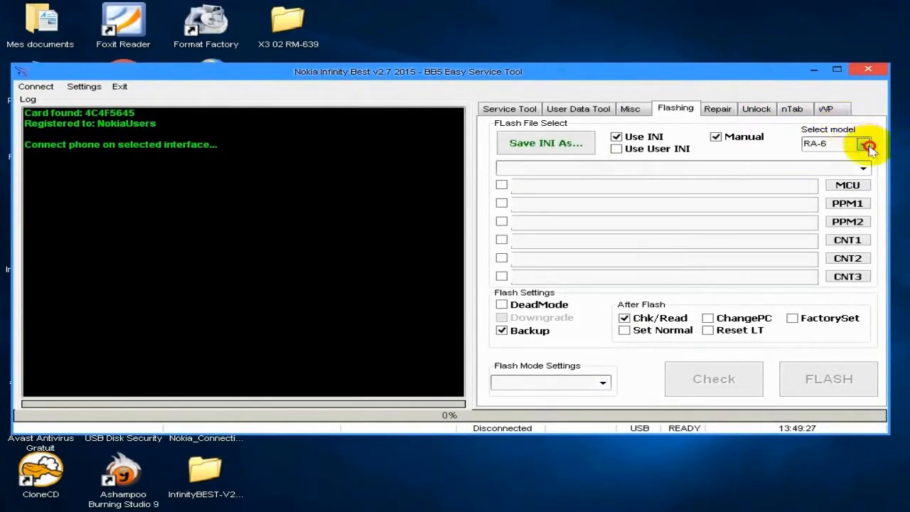
left_click_drag(868, 163, 867, 209)
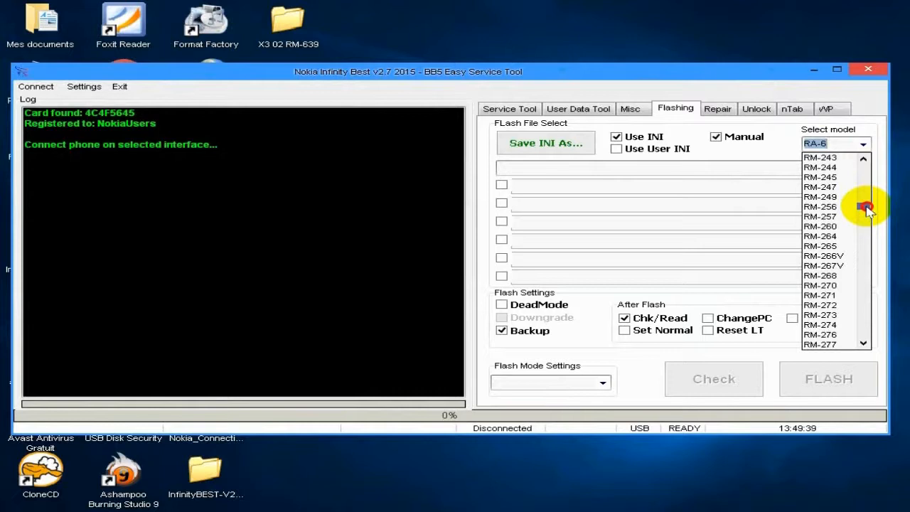
left_click_drag(866, 208, 865, 279)
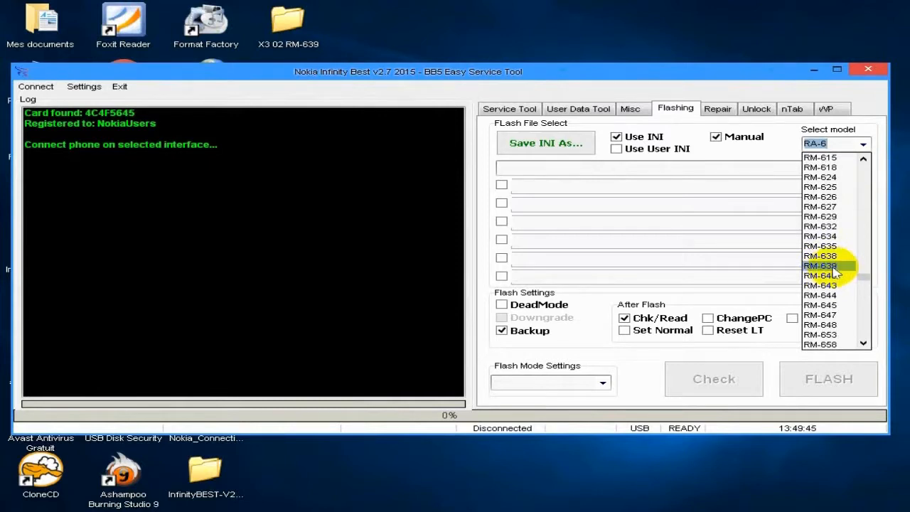
left_click(832, 267)
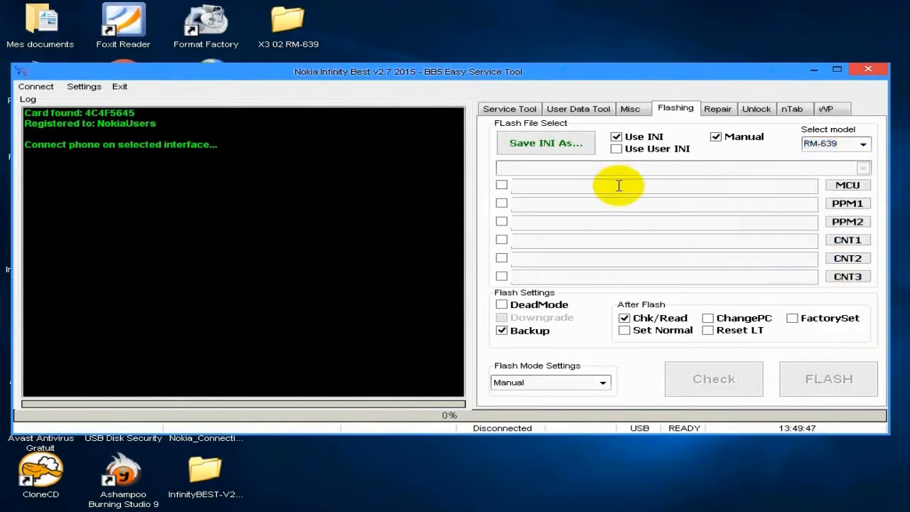
left_click(619, 186)
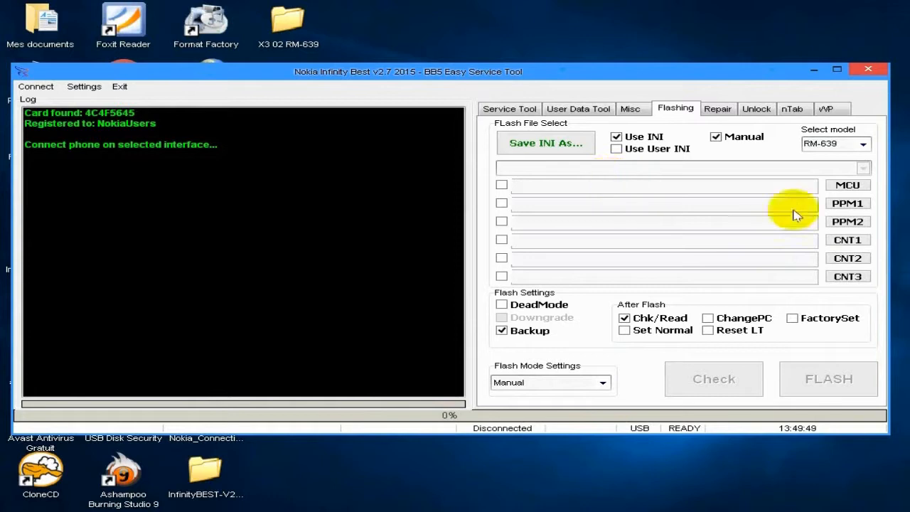
Step: Load rm639__07.51.mcusw from the desktop folder X3 02 RM-639 as the MCU flash file
left_click(845, 185)
left_click(246, 217)
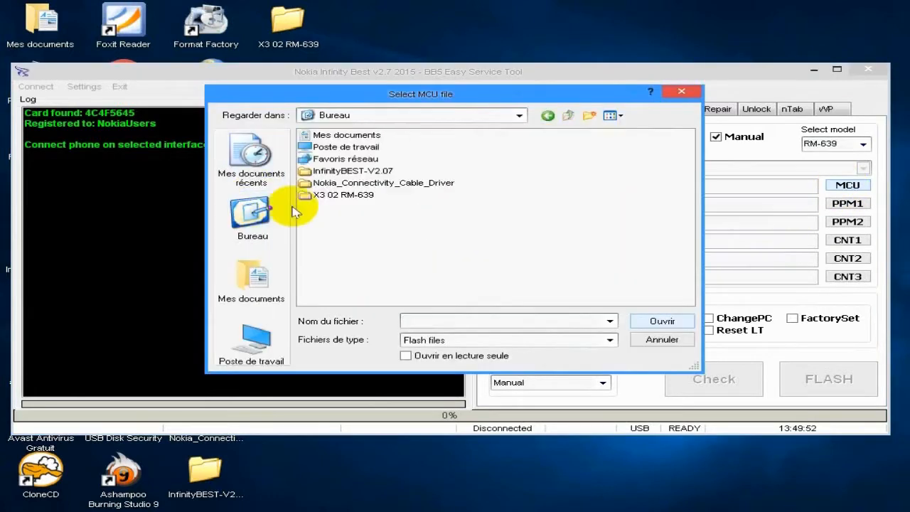
double_click(347, 196)
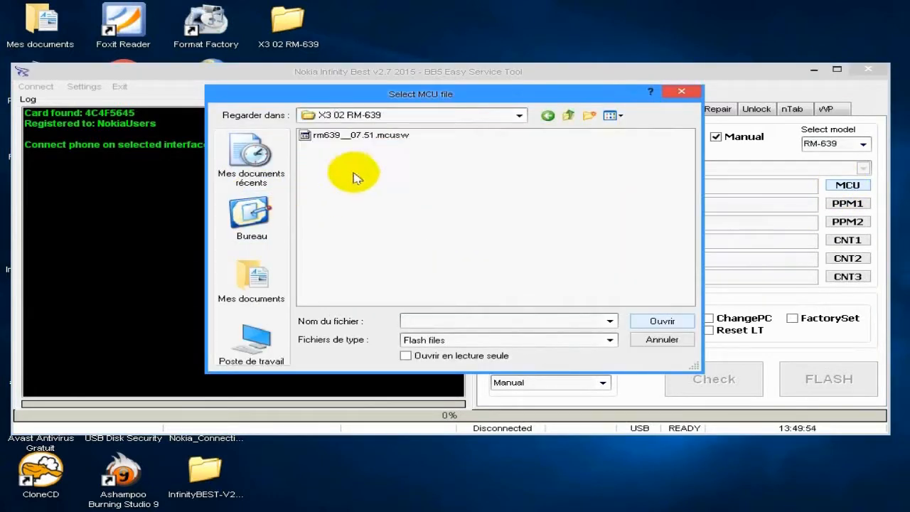
left_click(365, 140)
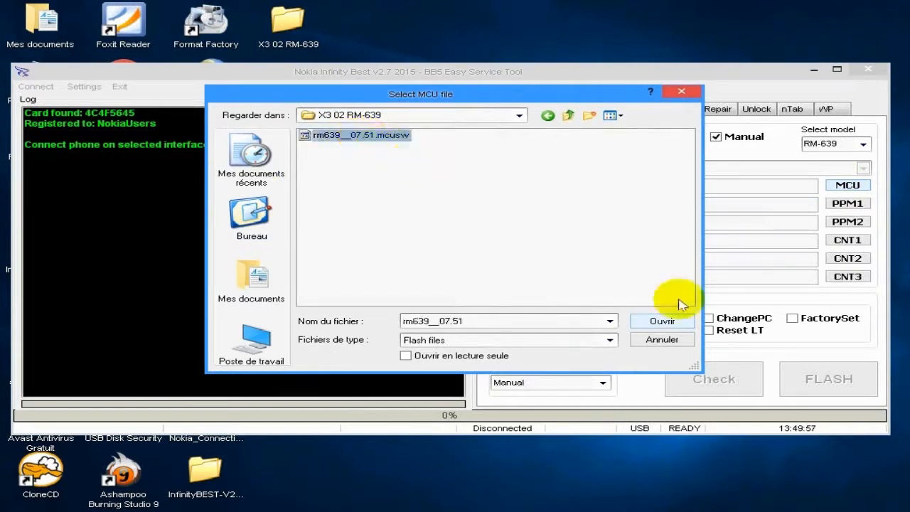
left_click(662, 321)
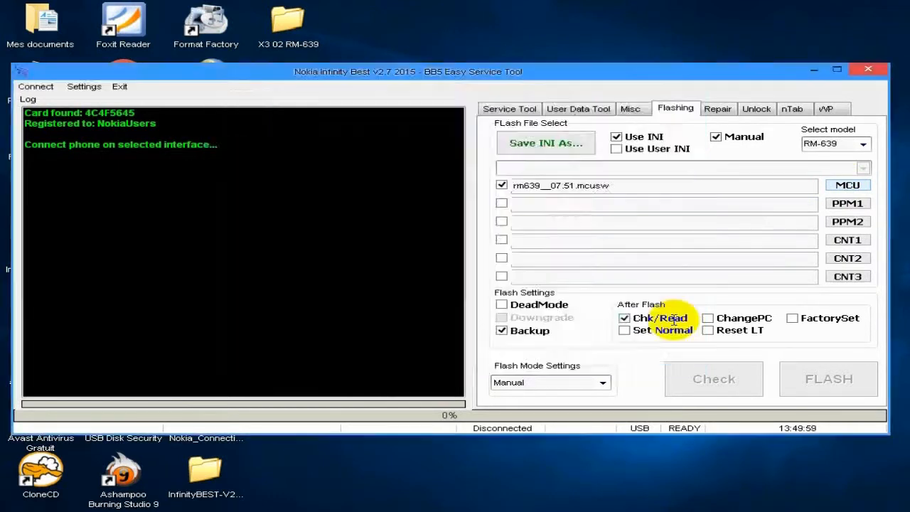
Step: Select rm639__07.51.ppm_meaa as the PPM1 file, review its language list, and load it
left_click(850, 205)
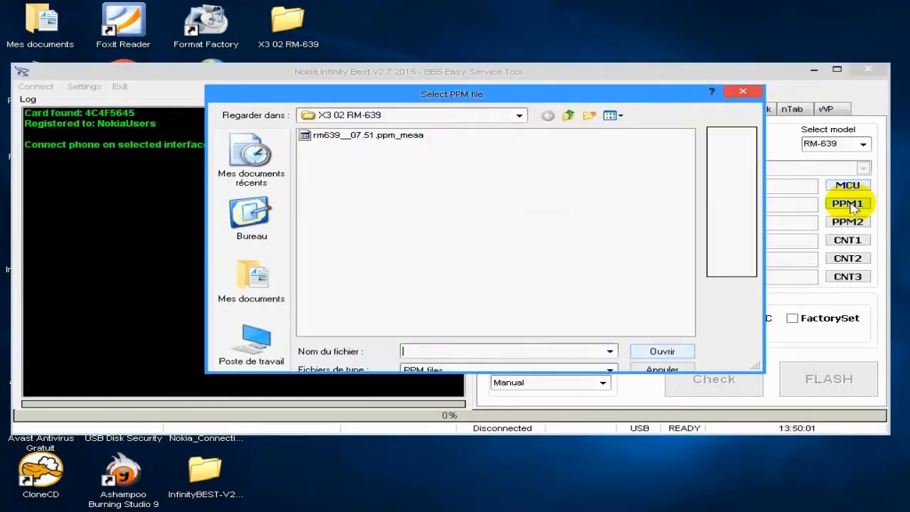
left_click(371, 139)
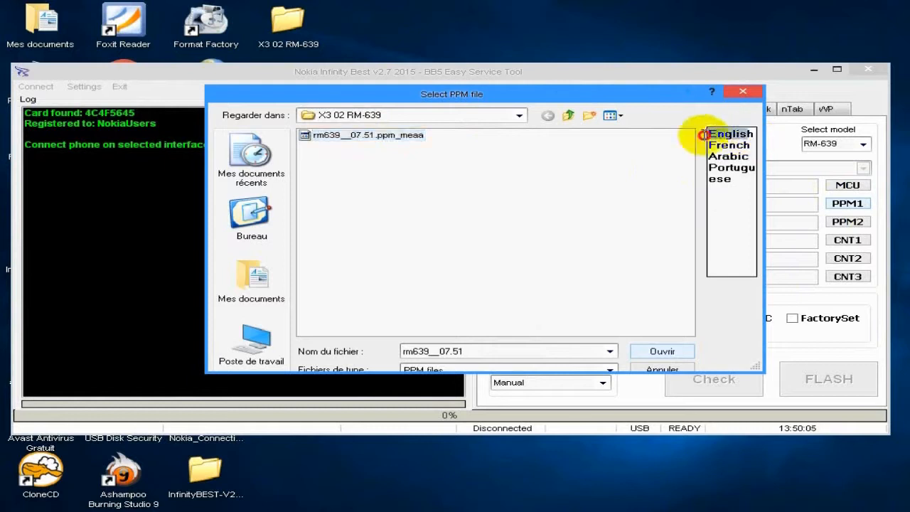
left_click(740, 145)
left_click_drag(753, 155, 715, 169)
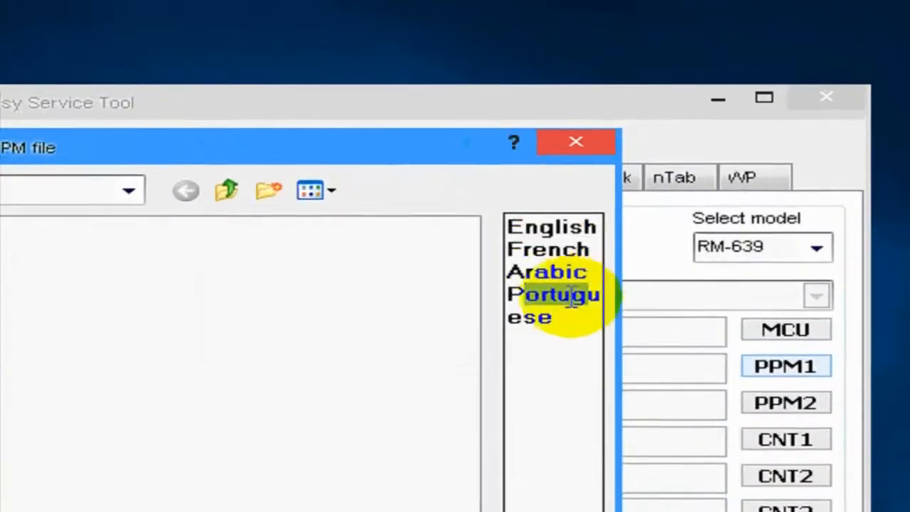
left_click_drag(737, 179, 715, 168)
mouse_move(519, 294)
left_mouse_down()
mouse_move(479, 230)
mouse_move(494, 294)
mouse_move(502, 295)
left_mouse_up()
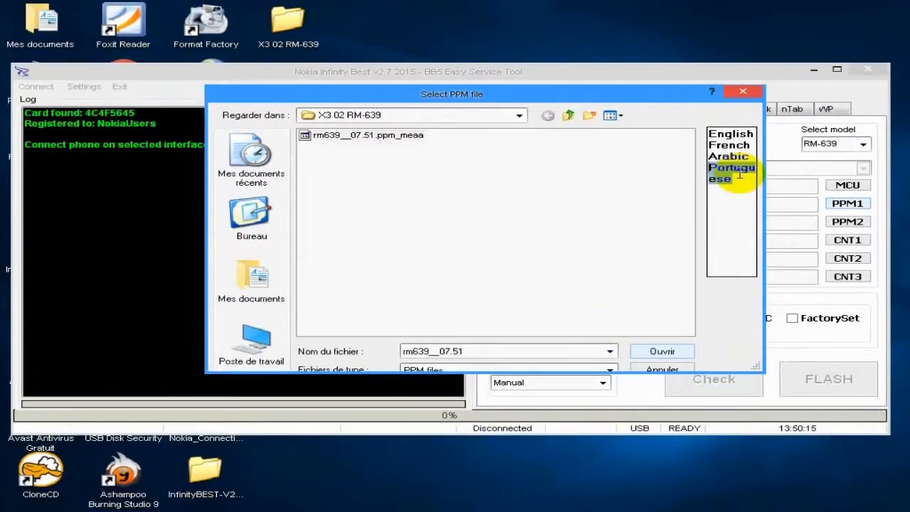
left_click(575, 352)
left_click(647, 346)
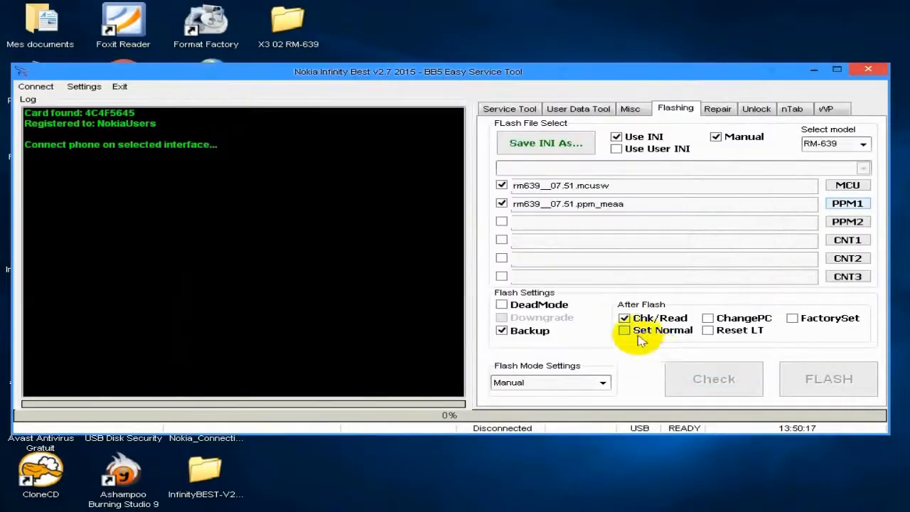
Step: Load rm639__07.51.image_meaa_0598140_011 as the CNT1 content file
right_click(549, 278)
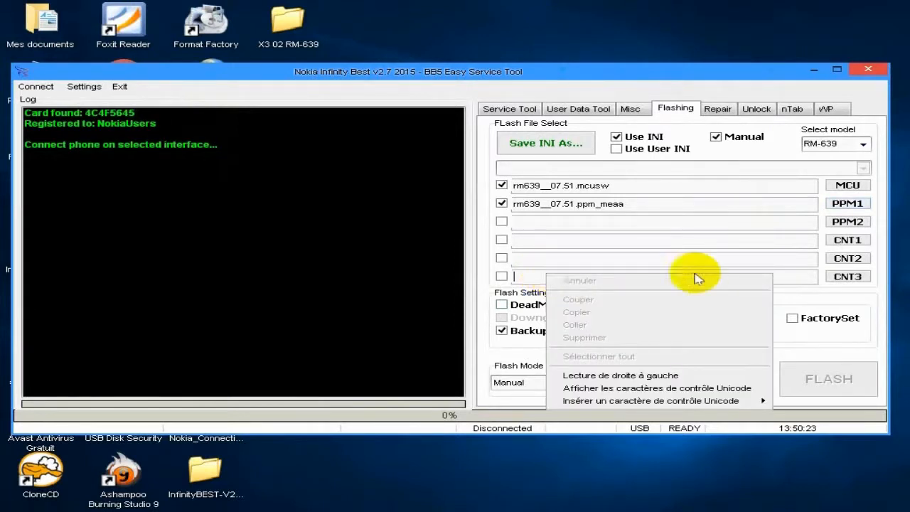
left_click(797, 244)
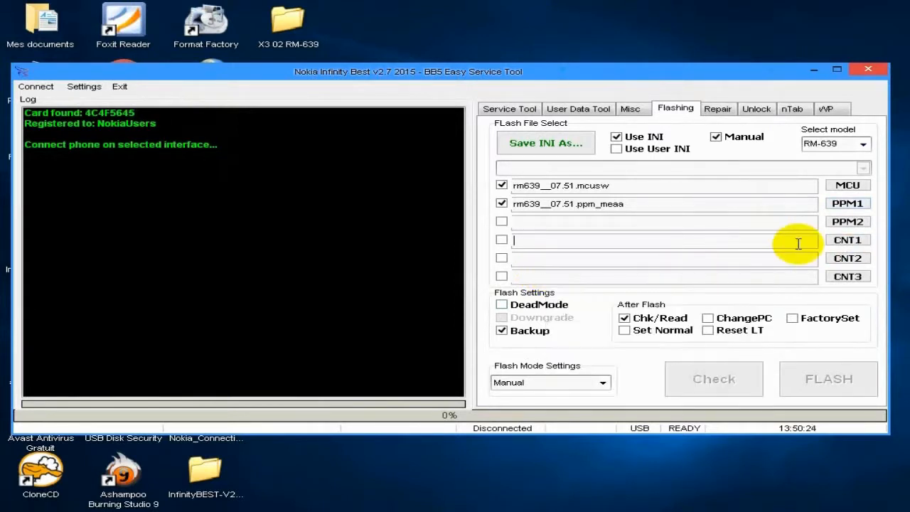
left_click(850, 242)
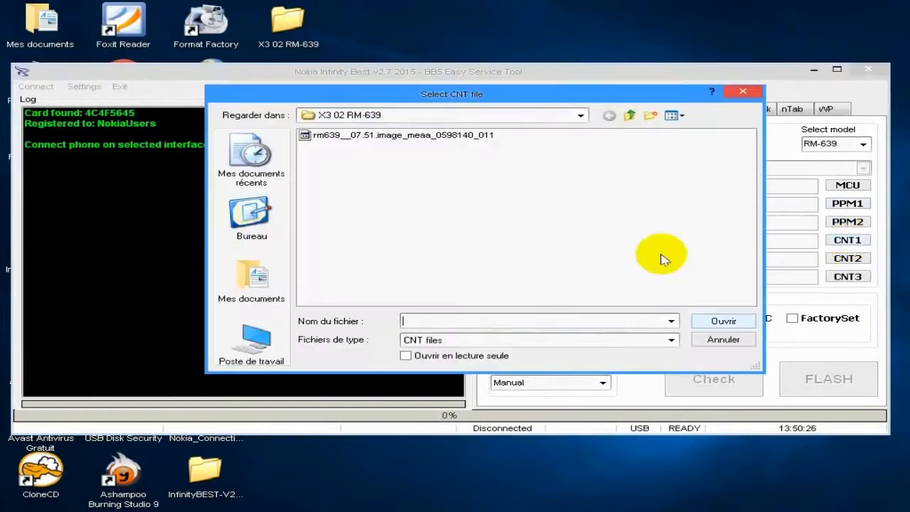
left_click(450, 139)
left_click(751, 320)
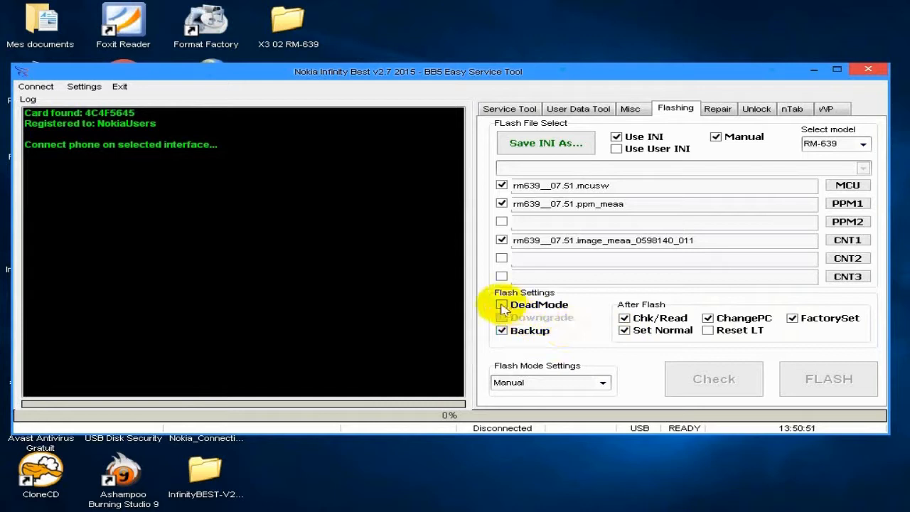
Step: Enable DeadMode and start flashing the phone with the flash mode set to FullFlash
left_click(503, 305)
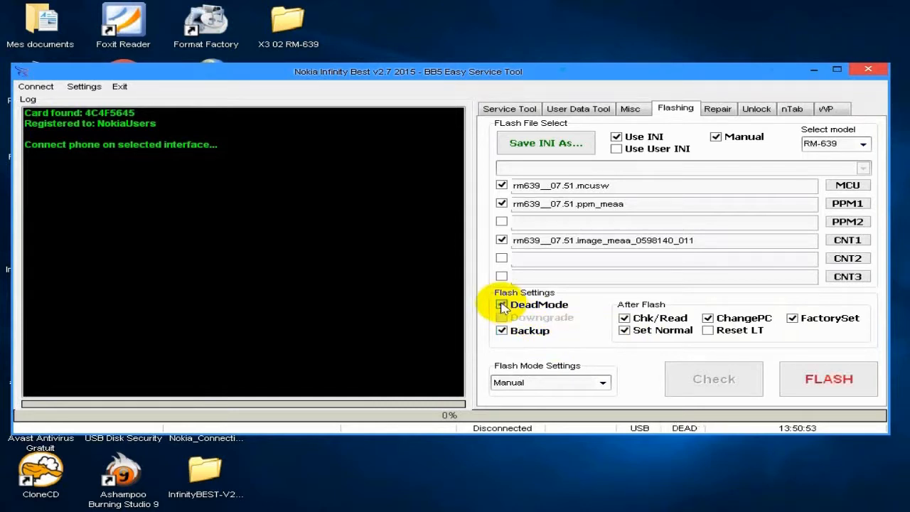
left_click(603, 384)
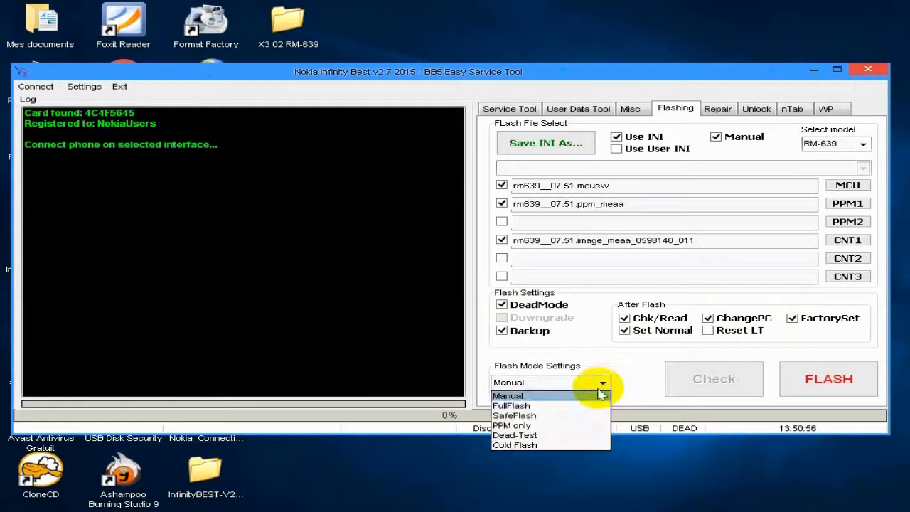
left_click(521, 409)
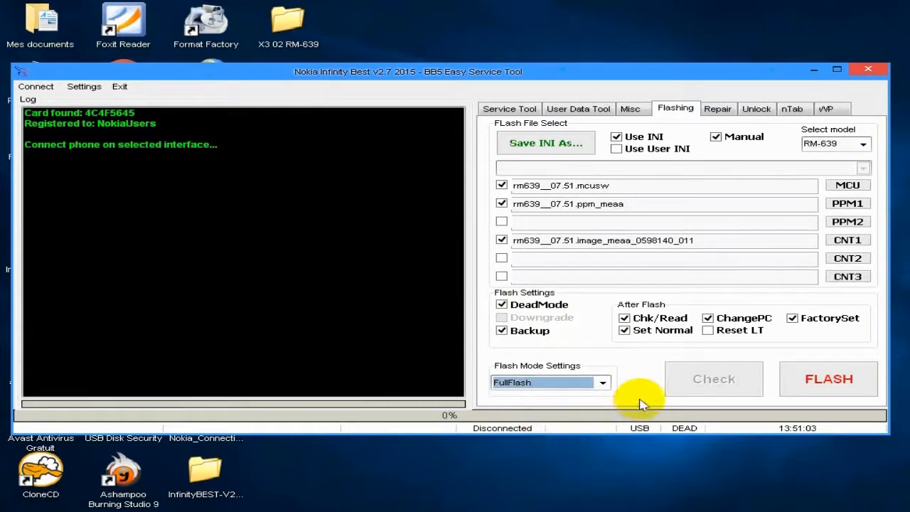
left_click(585, 277)
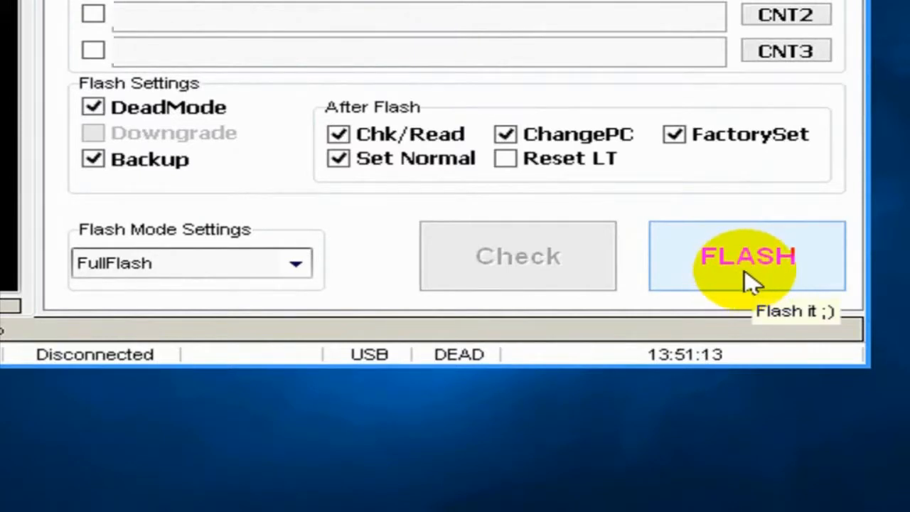
left_click(753, 282)
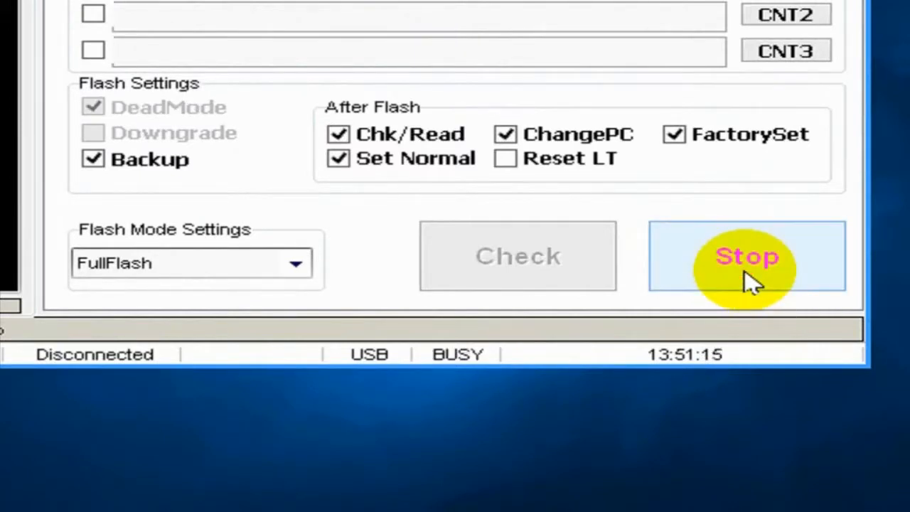